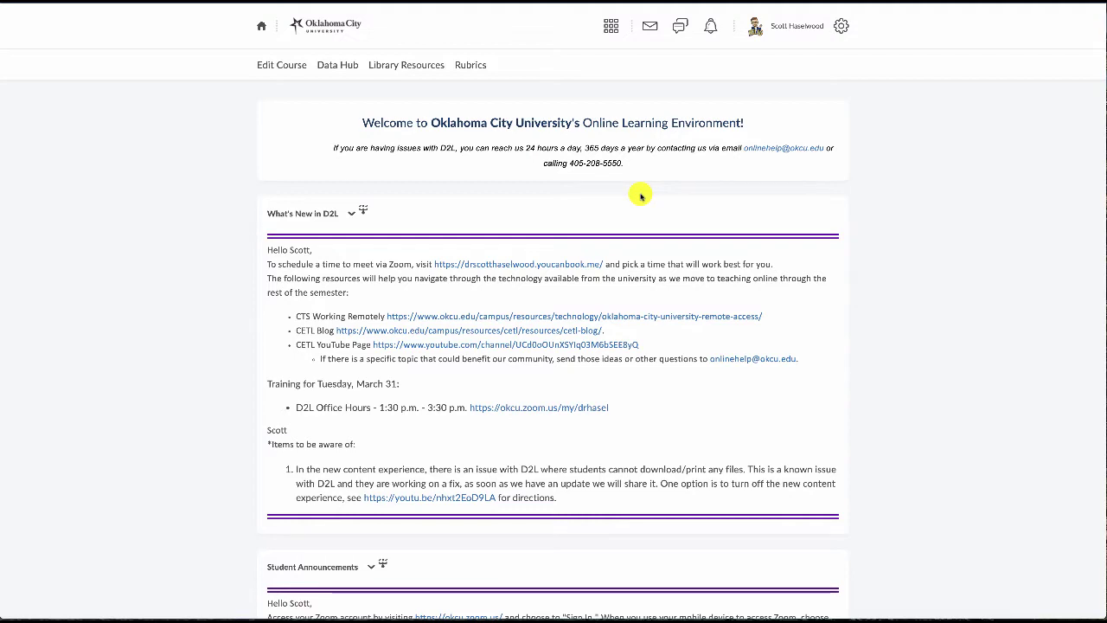
Step: Open the discussions list of the sandbox course from the My Courses section
{"action": "scroll", "coordinate": [641, 196], "scroll_direction": "down", "scroll_amount": 9}
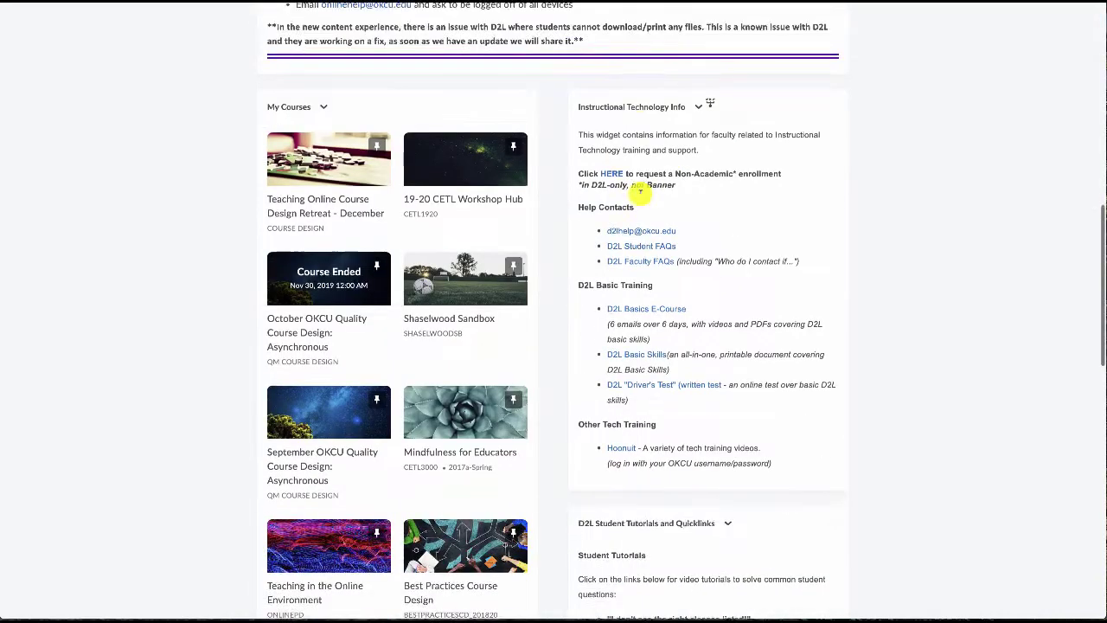
{"action": "scroll", "coordinate": [640, 195], "scroll_direction": "down", "scroll_amount": 1}
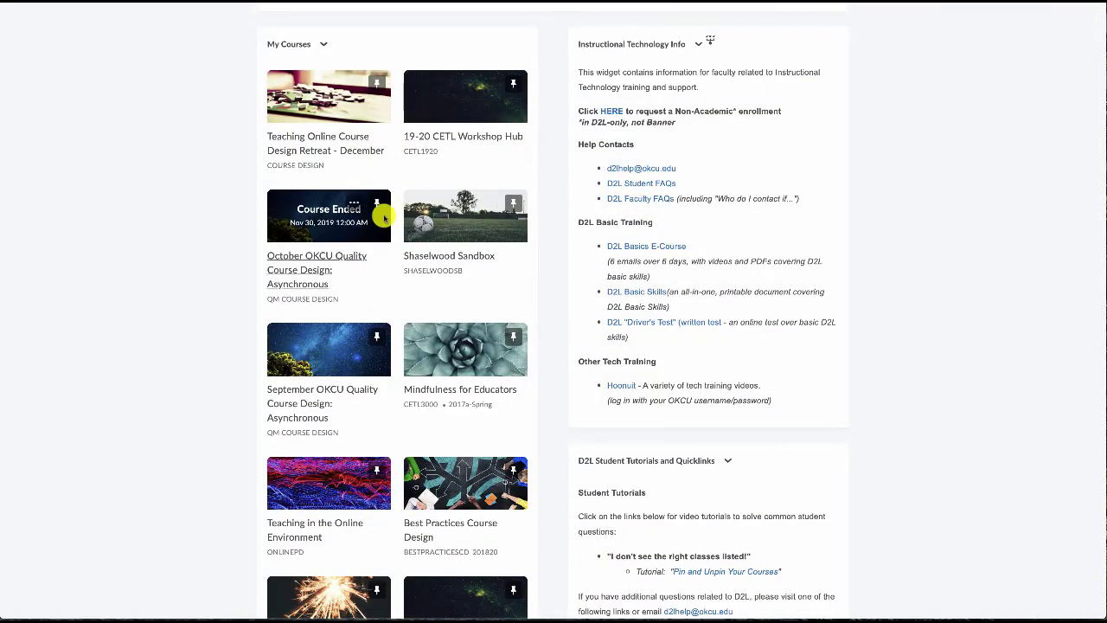
{"action": "left_click", "coordinate": [429, 259]}
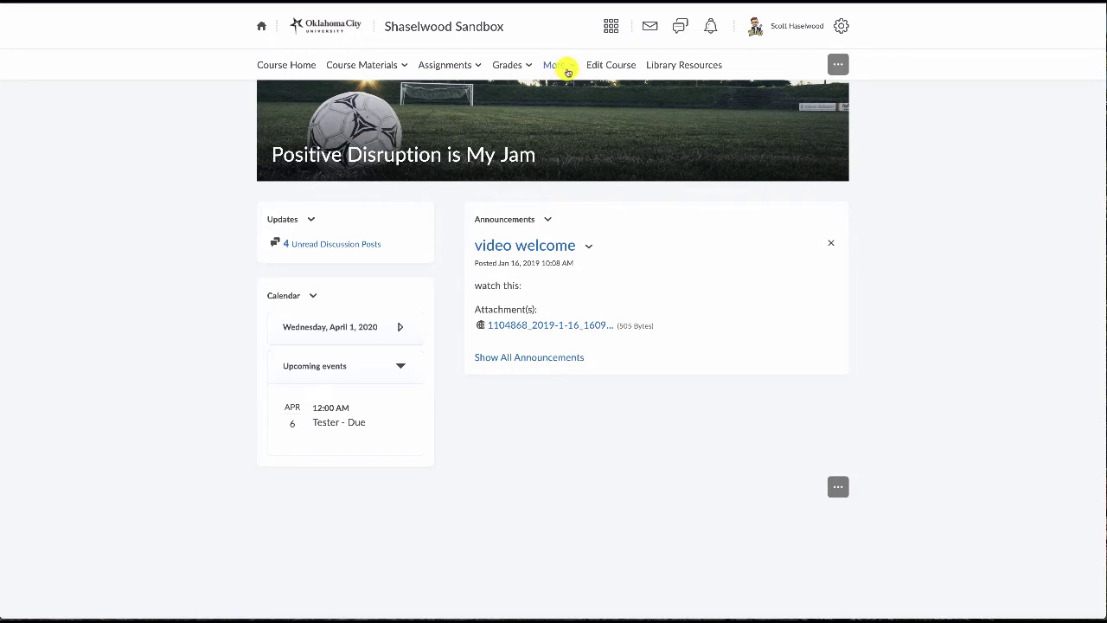
{"action": "left_click", "coordinate": [558, 67]}
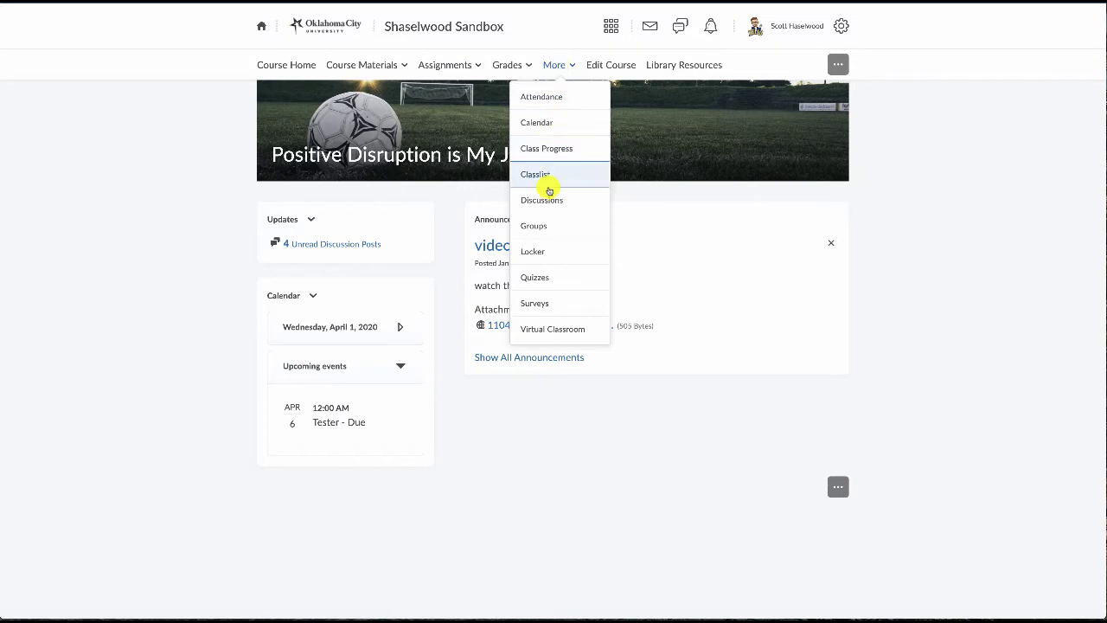
{"action": "left_click", "coordinate": [547, 200]}
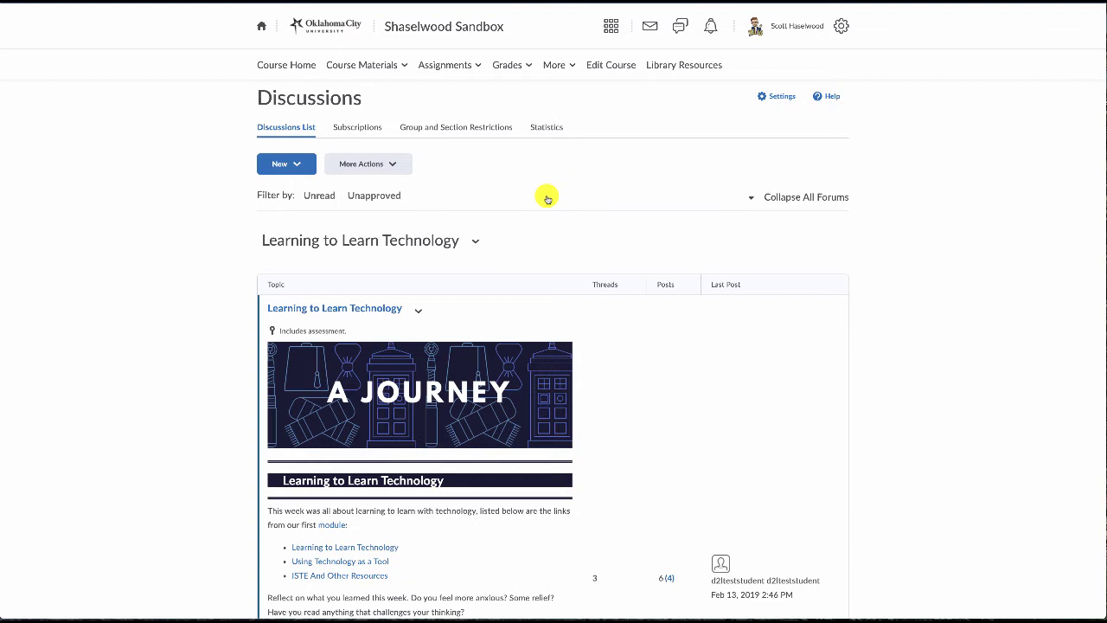
Step: Start a new discussion forum titled "Current Events" and leave its description blank
{"action": "left_click", "coordinate": [288, 163]}
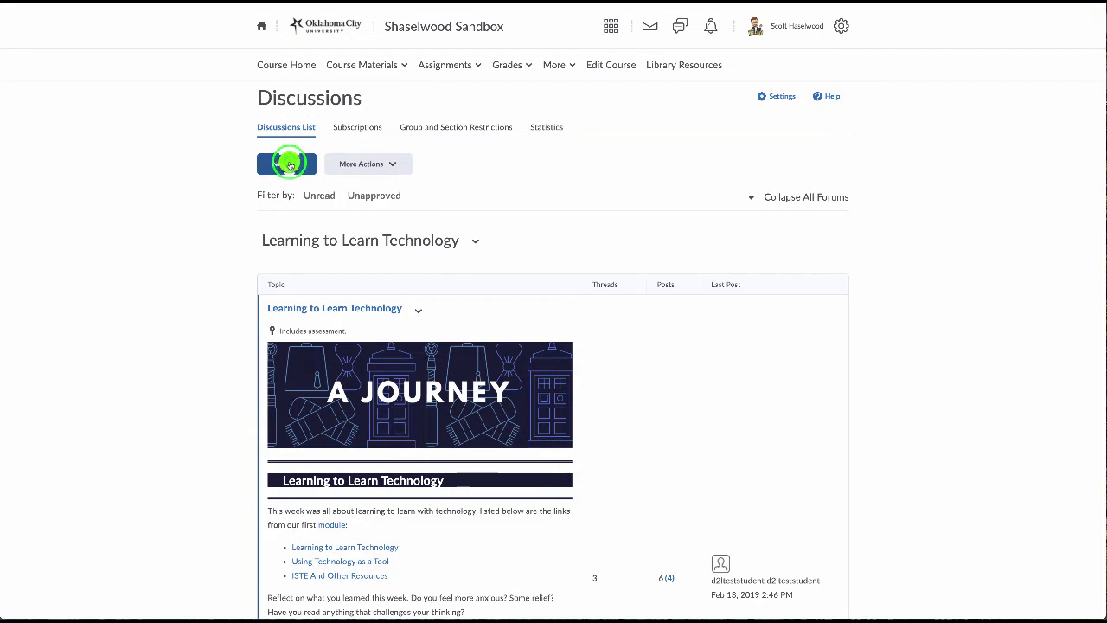
{"action": "left_click", "coordinate": [295, 196]}
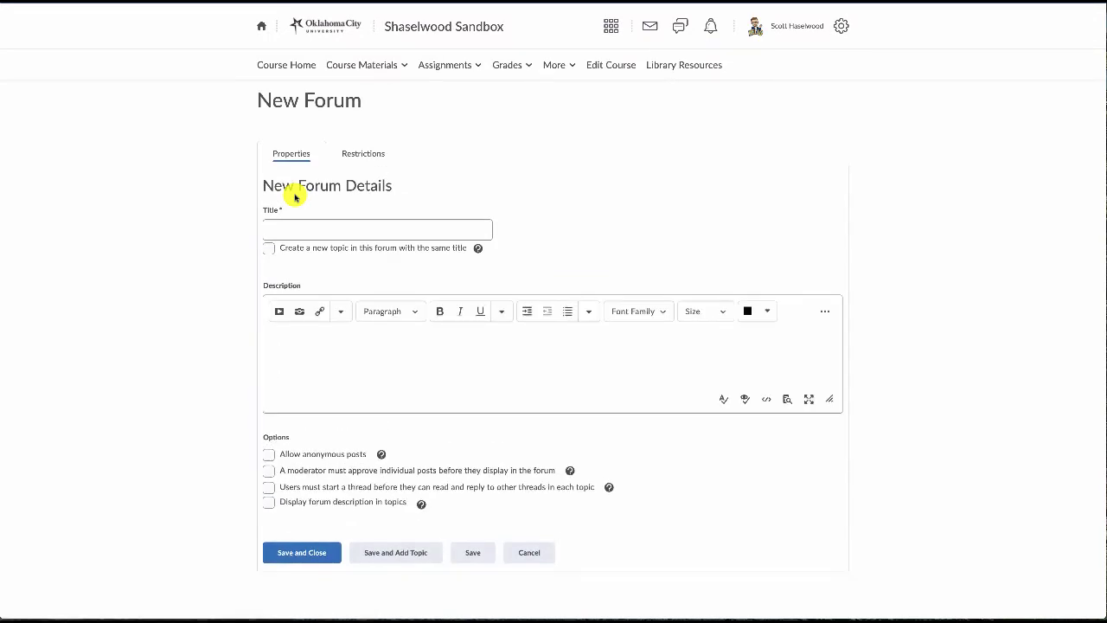
{"action": "left_click", "coordinate": [317, 234]}
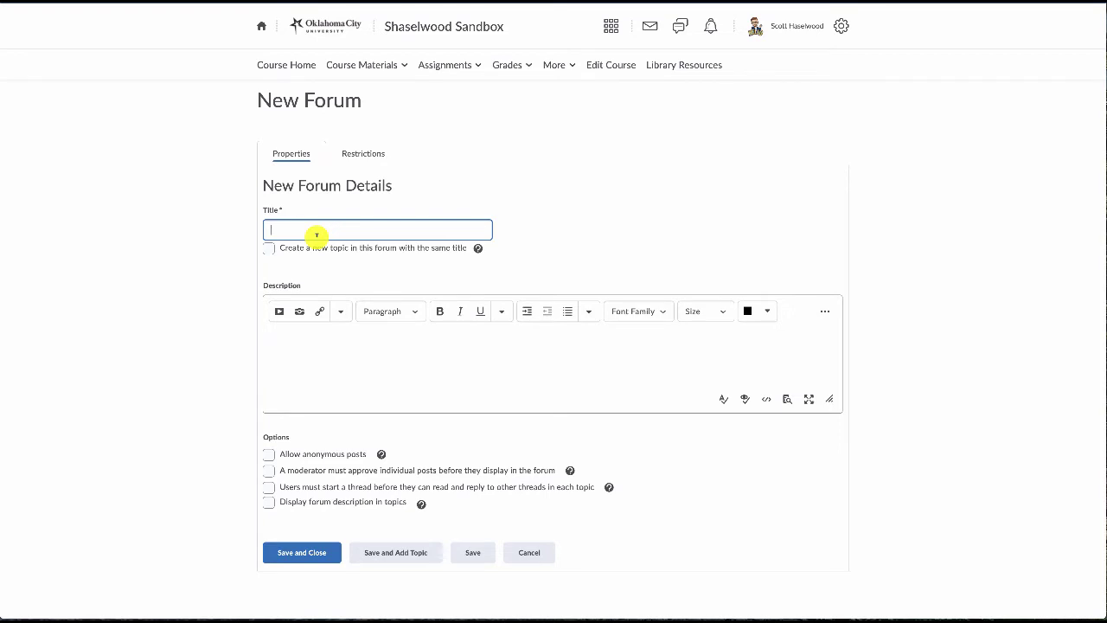
{"action": "type", "text": "Ne"}
{"action": "key", "text": "BackSpace"}
{"action": "key", "text": "BackSpace"}
{"action": "type", "text": "Current Events"}
{"action": "left_click", "coordinate": [355, 345]}
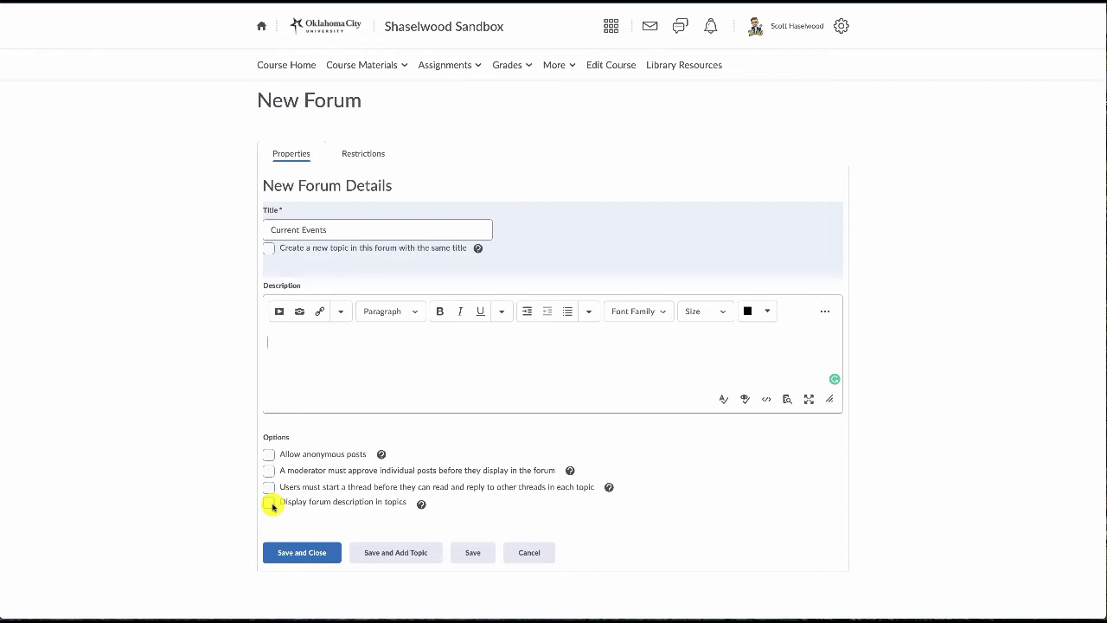
Step: Restrict the forum with an availability end date of 4/8/2020 at 4:55 PM, displayed in the calendar, and save it to add a topic
{"action": "left_click", "coordinate": [363, 156]}
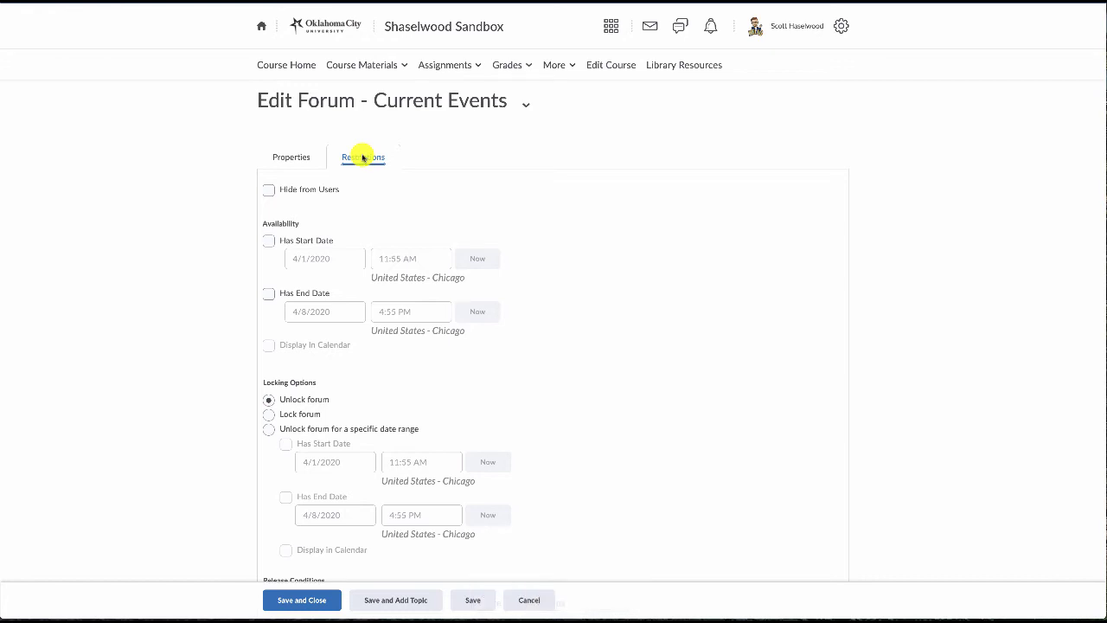
{"action": "scroll", "coordinate": [379, 276], "scroll_direction": "down", "scroll_amount": 2}
{"action": "scroll", "coordinate": [380, 278], "scroll_direction": "down", "scroll_amount": 2}
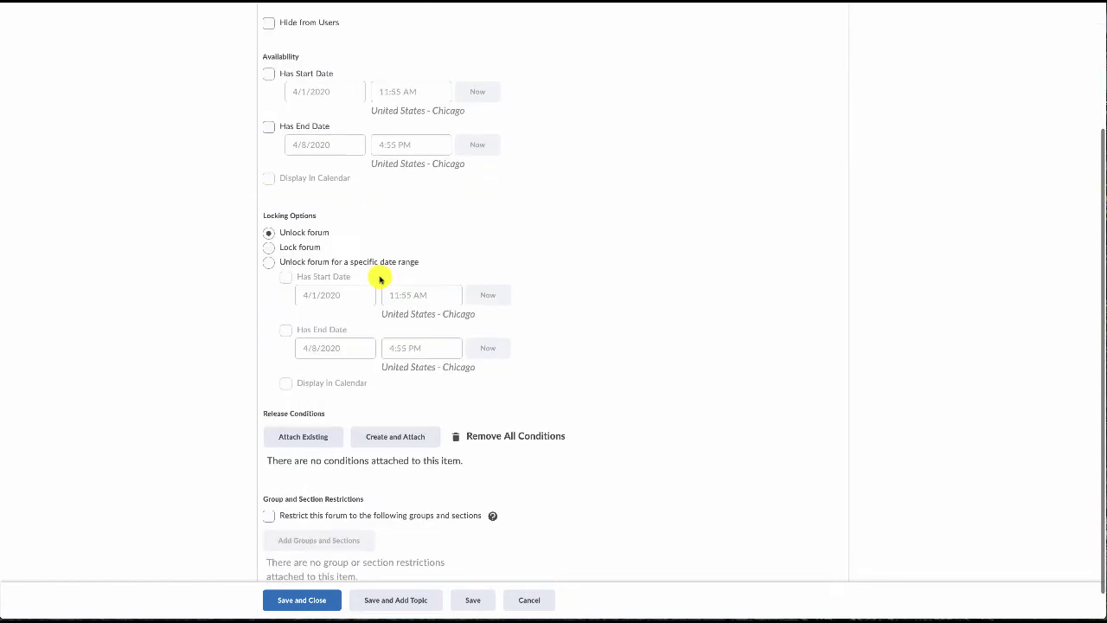
{"action": "scroll", "coordinate": [380, 278], "scroll_direction": "up", "scroll_amount": 1}
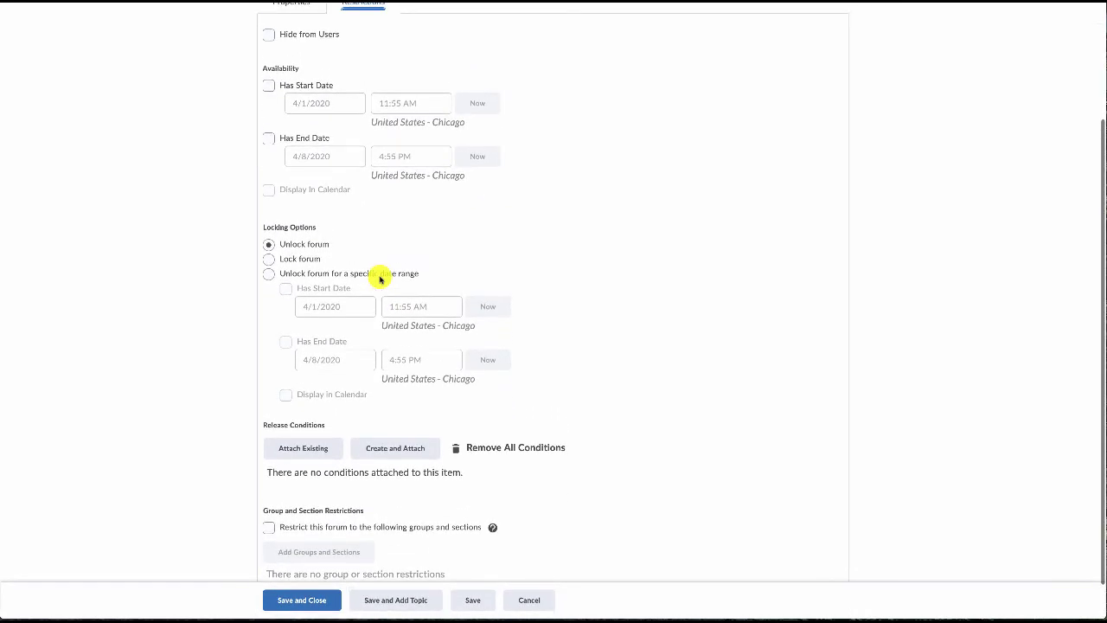
{"action": "scroll", "coordinate": [379, 277], "scroll_direction": "up", "scroll_amount": 1}
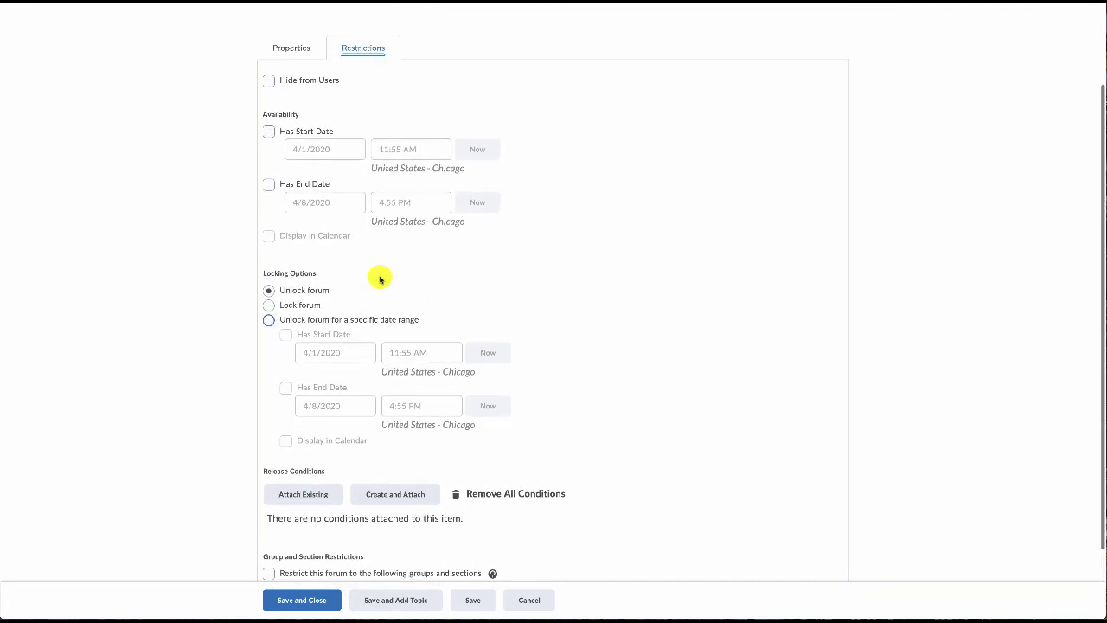
{"action": "left_click", "coordinate": [268, 187]}
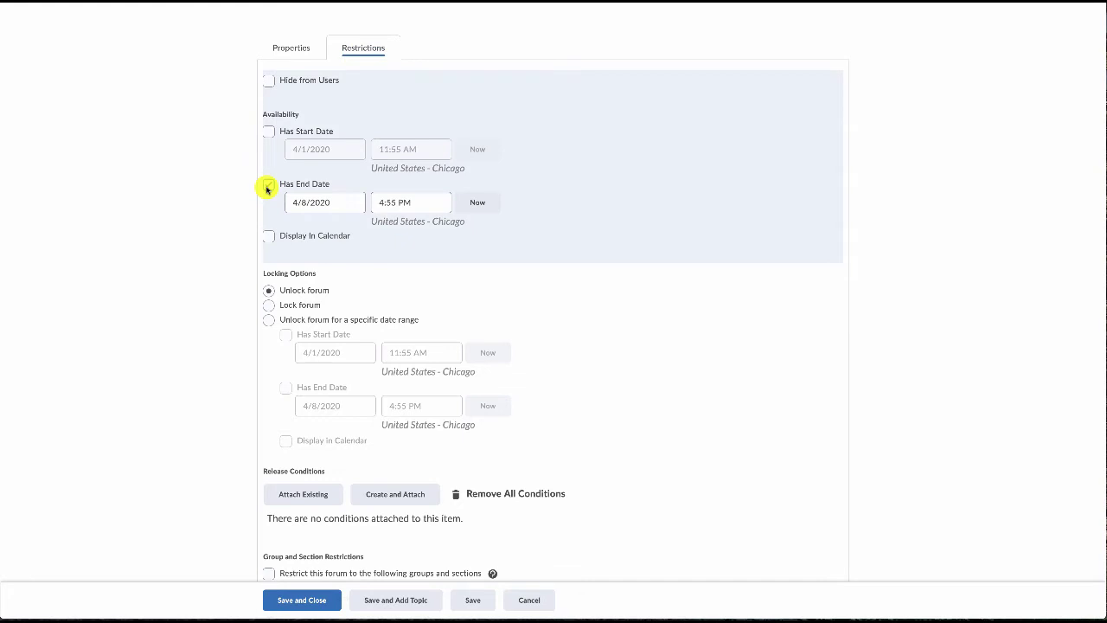
{"action": "left_click", "coordinate": [271, 236]}
{"action": "left_click", "coordinate": [271, 236]}
{"action": "scroll", "coordinate": [275, 234], "scroll_direction": "up", "scroll_amount": 1}
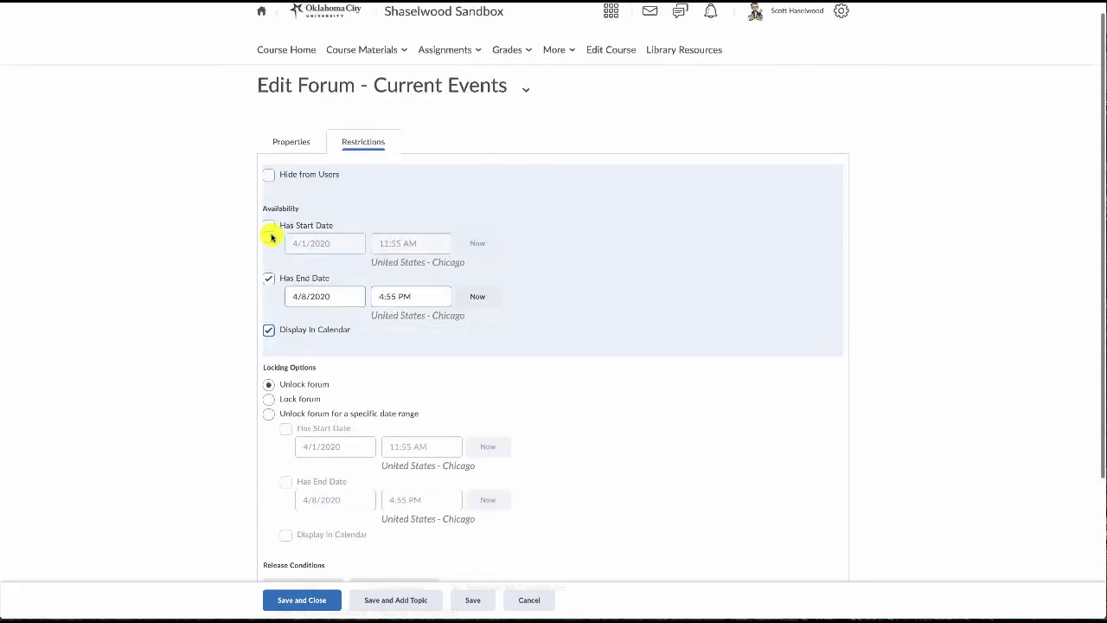
{"action": "scroll", "coordinate": [274, 240], "scroll_direction": "down", "scroll_amount": 2}
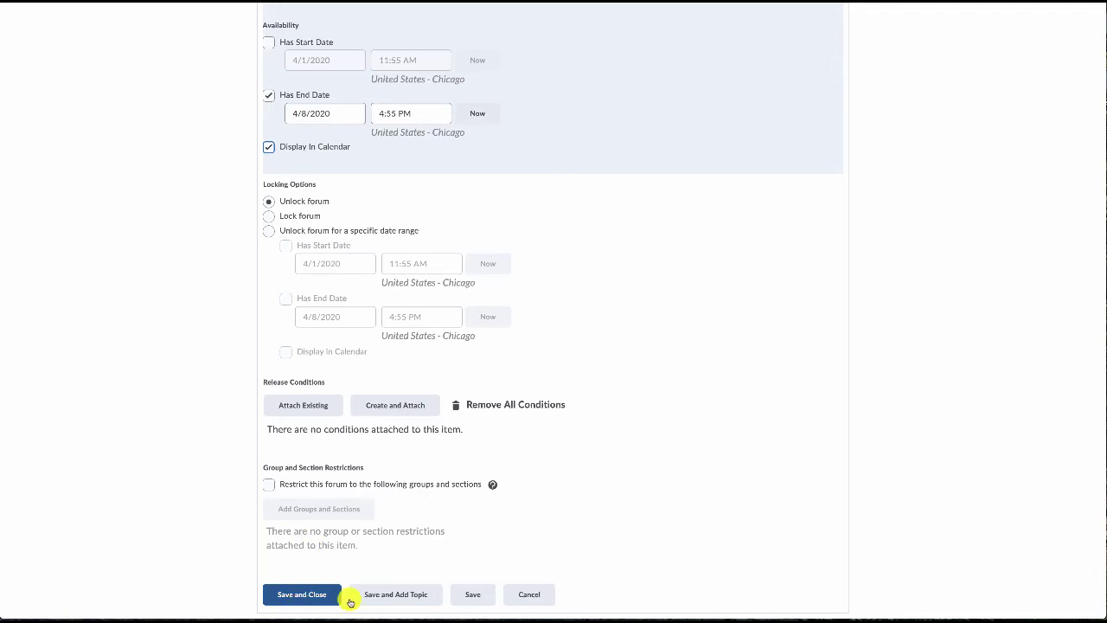
{"action": "left_click", "coordinate": [399, 596]}
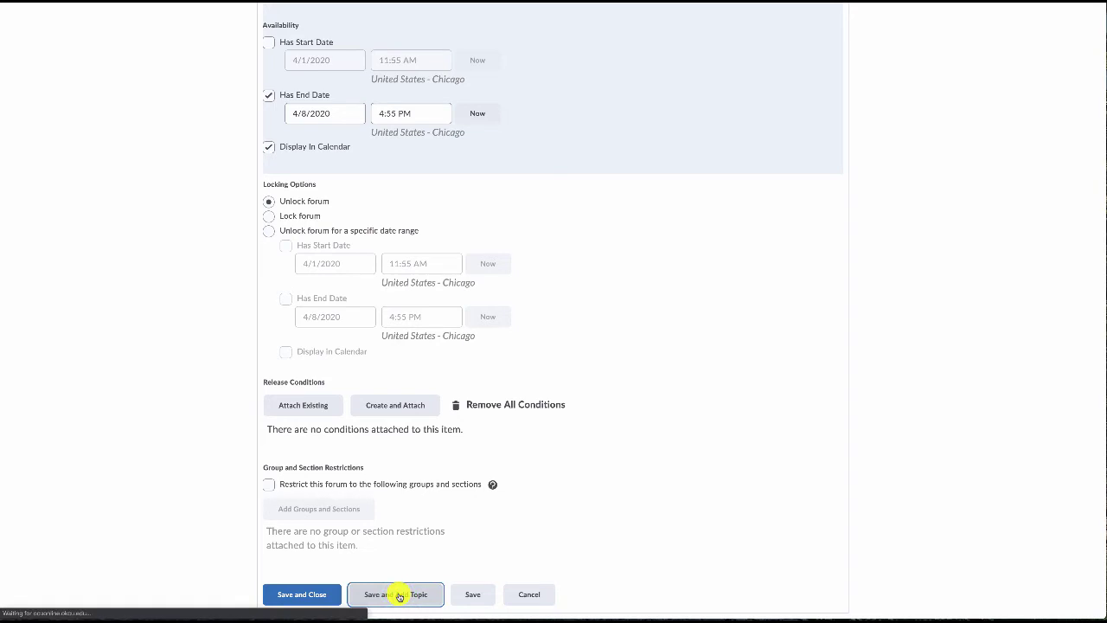
Step: Title the new topic in the Current Events forum "Pop Culture in times of crisis", leaving its description blank
{"action": "left_click", "coordinate": [390, 279]}
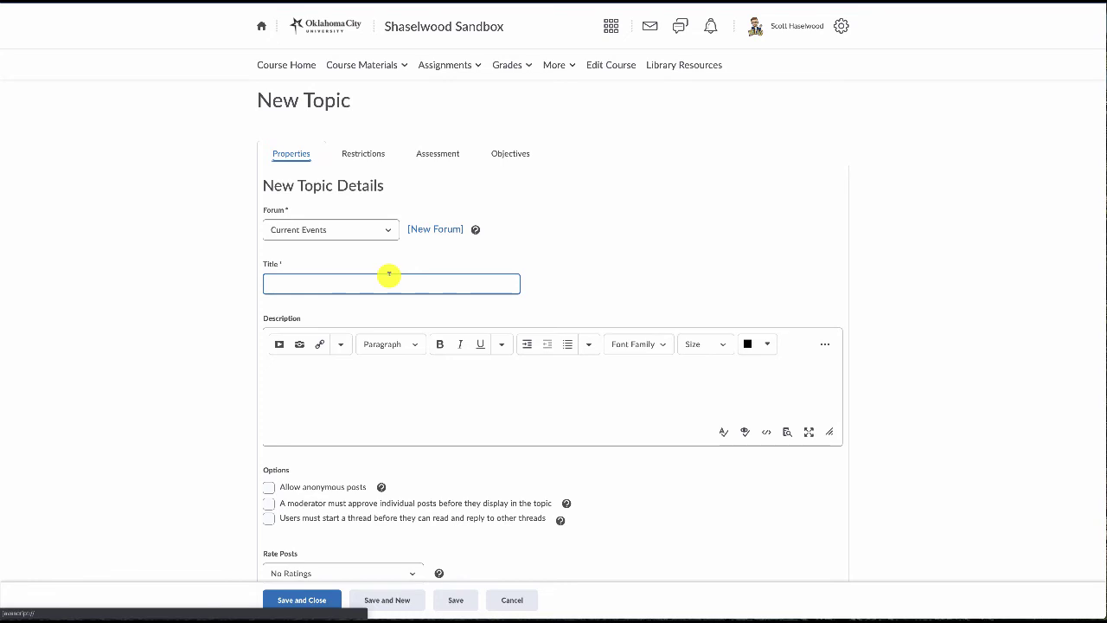
{"action": "left_click", "coordinate": [388, 277]}
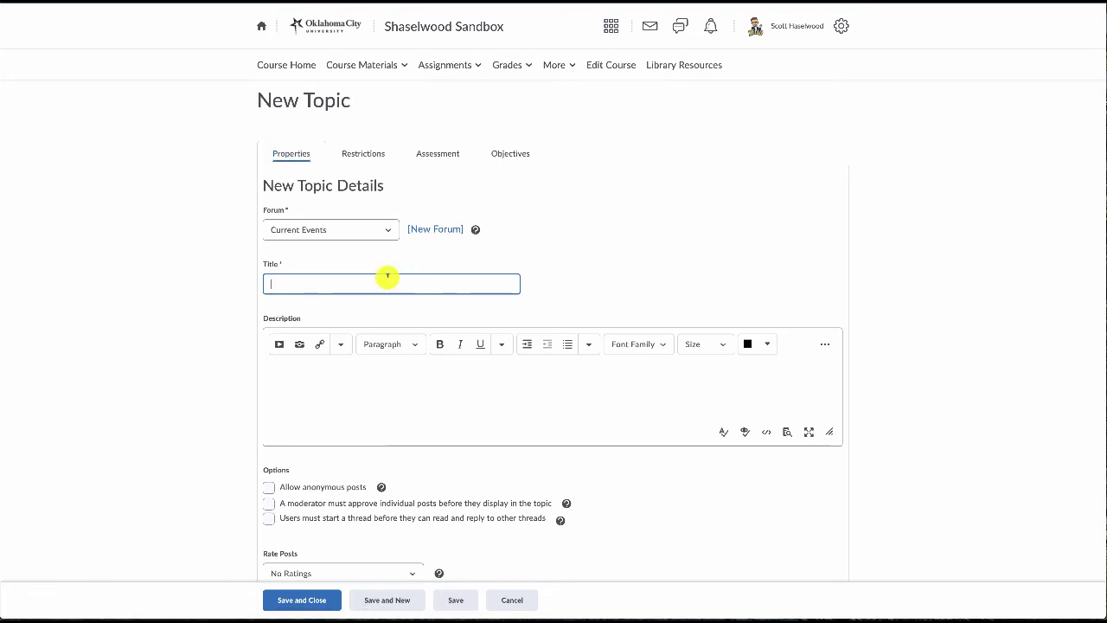
{"action": "type", "text": "Pop Culture in"}
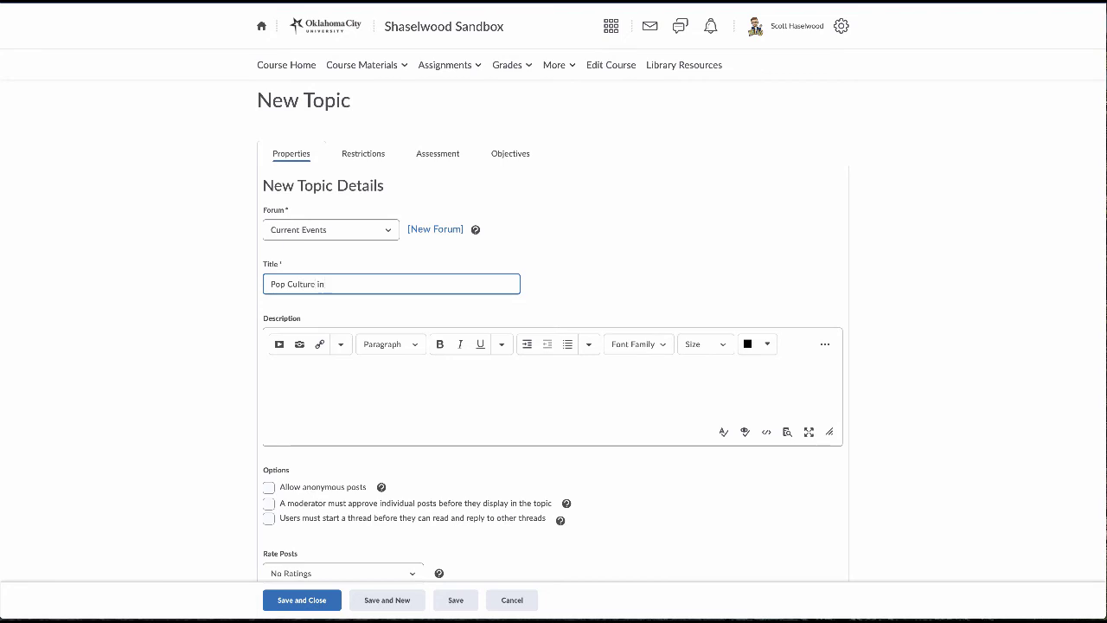
{"action": "type", "text": " times of cir"}
{"action": "type", "text": "cis"}
{"action": "left_click", "coordinate": [373, 377]}
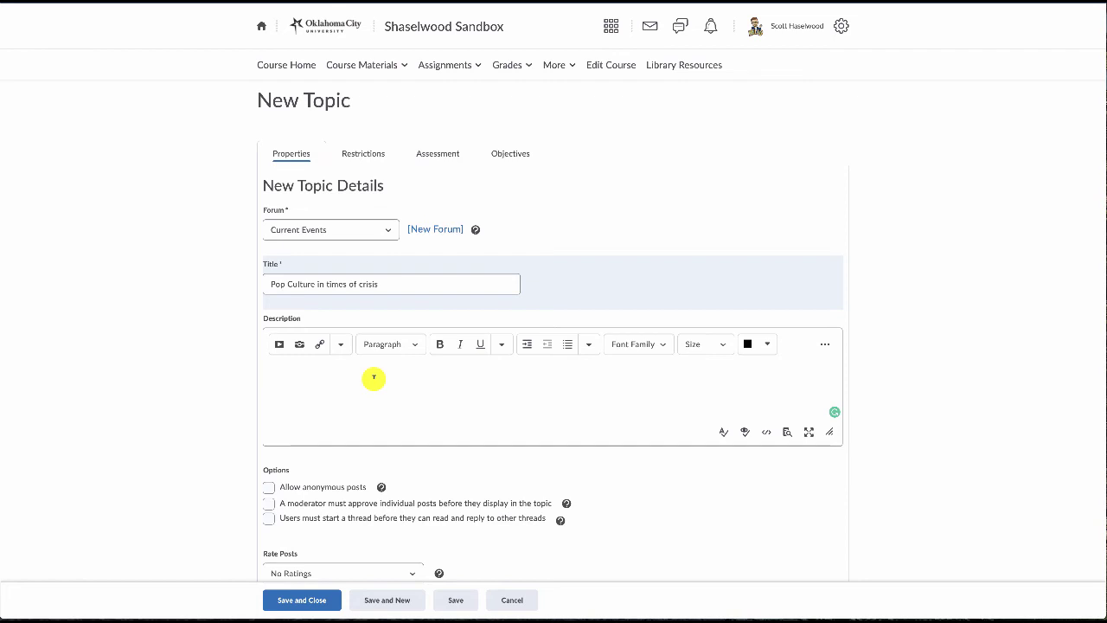
{"action": "left_click", "coordinate": [374, 378]}
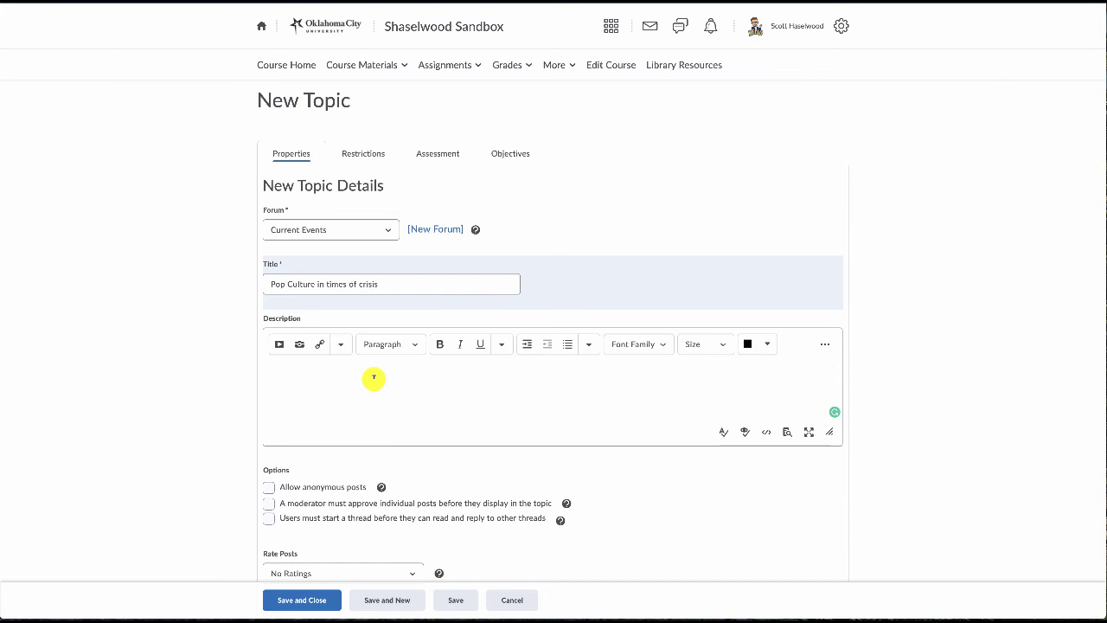
{"action": "scroll", "coordinate": [372, 378], "scroll_direction": "down", "scroll_amount": 1}
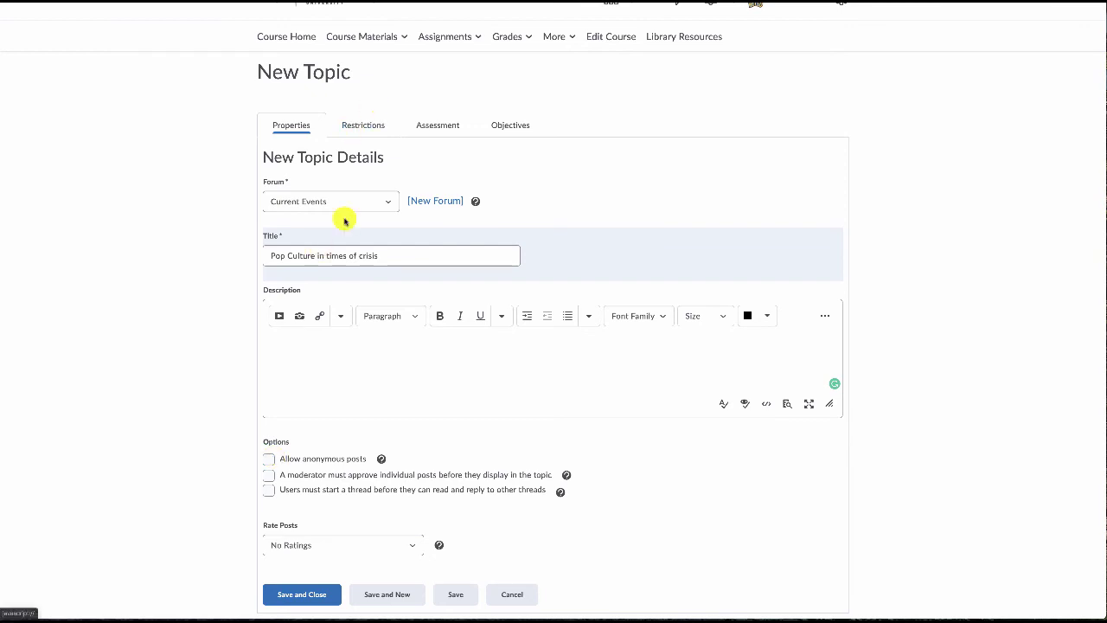
{"action": "scroll", "coordinate": [345, 221], "scroll_direction": "down", "scroll_amount": 1}
{"action": "scroll", "coordinate": [344, 222], "scroll_direction": "up", "scroll_amount": 1}
Step: Give the topic an availability end date of 4/8/2020 at 4:57 PM, display it in the calendar, and save and close it
{"action": "left_click", "coordinate": [363, 126]}
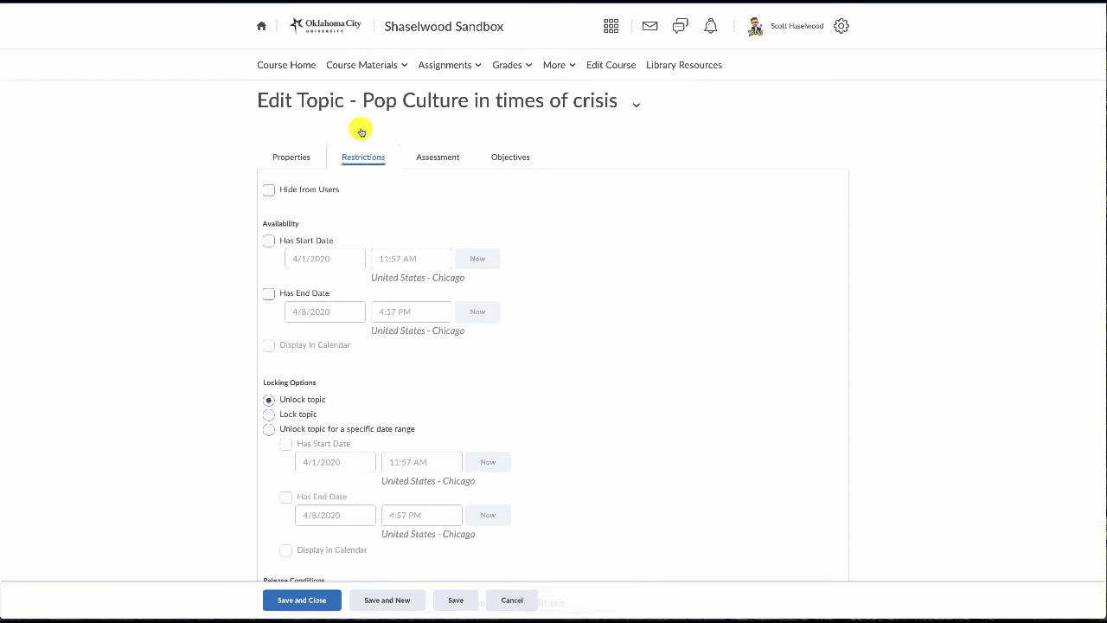
{"action": "left_click", "coordinate": [267, 293]}
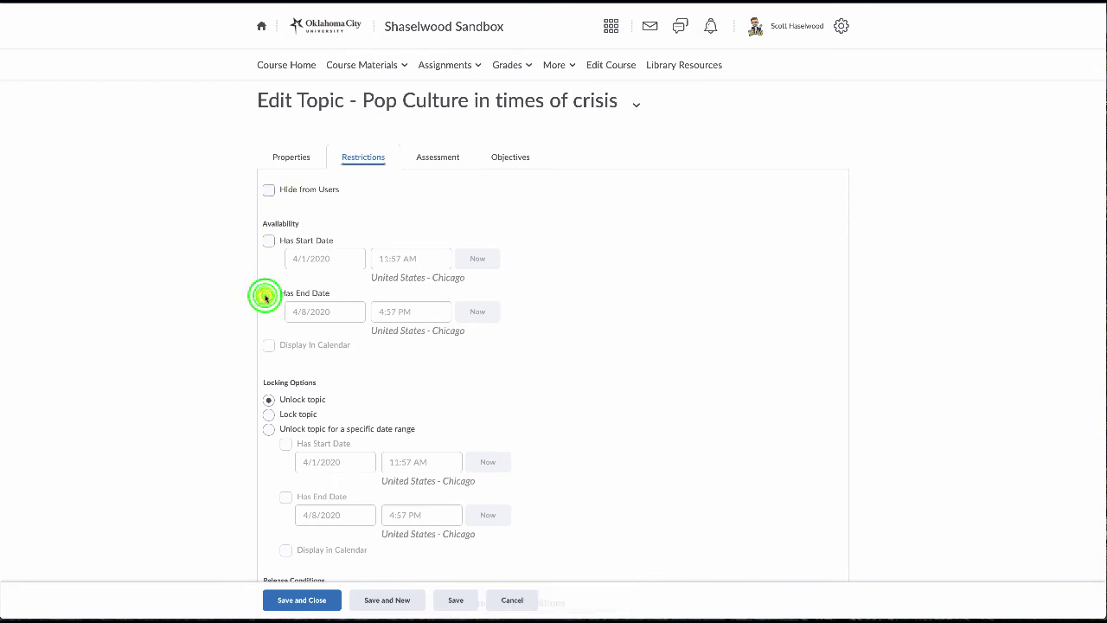
{"action": "left_click", "coordinate": [269, 345]}
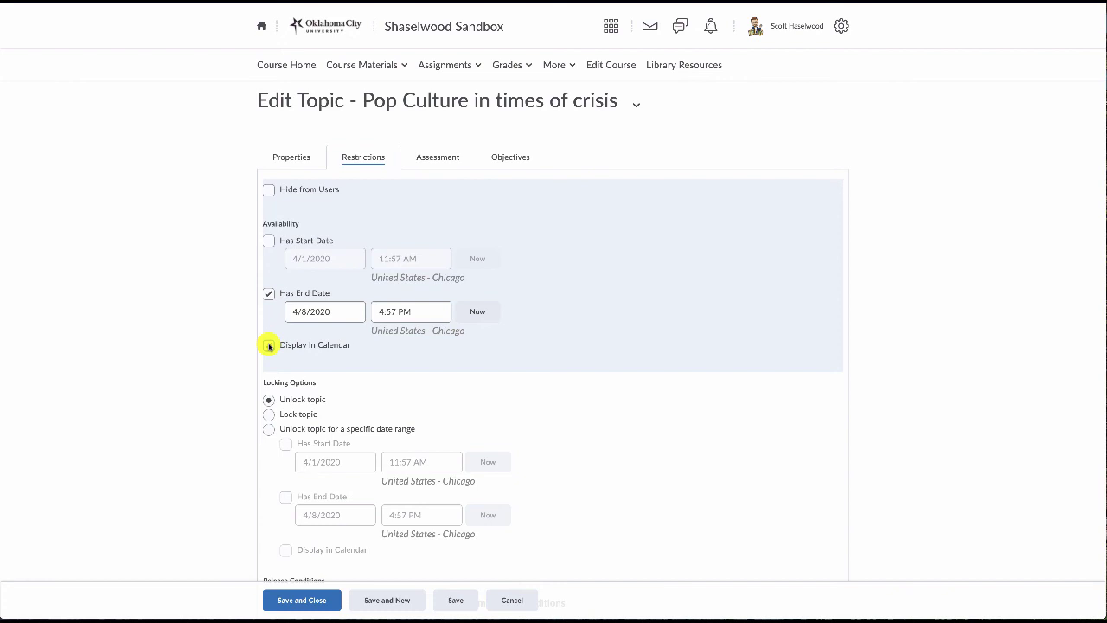
{"action": "left_click", "coordinate": [269, 346]}
{"action": "scroll", "coordinate": [269, 347], "scroll_direction": "down", "scroll_amount": 1}
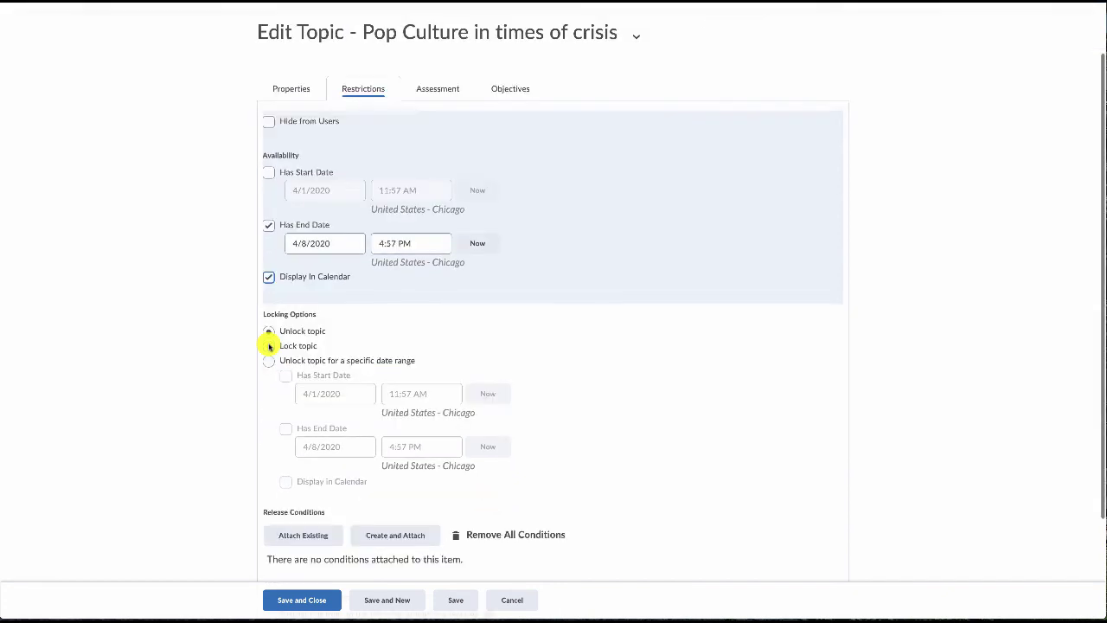
{"action": "left_click", "coordinate": [302, 599]}
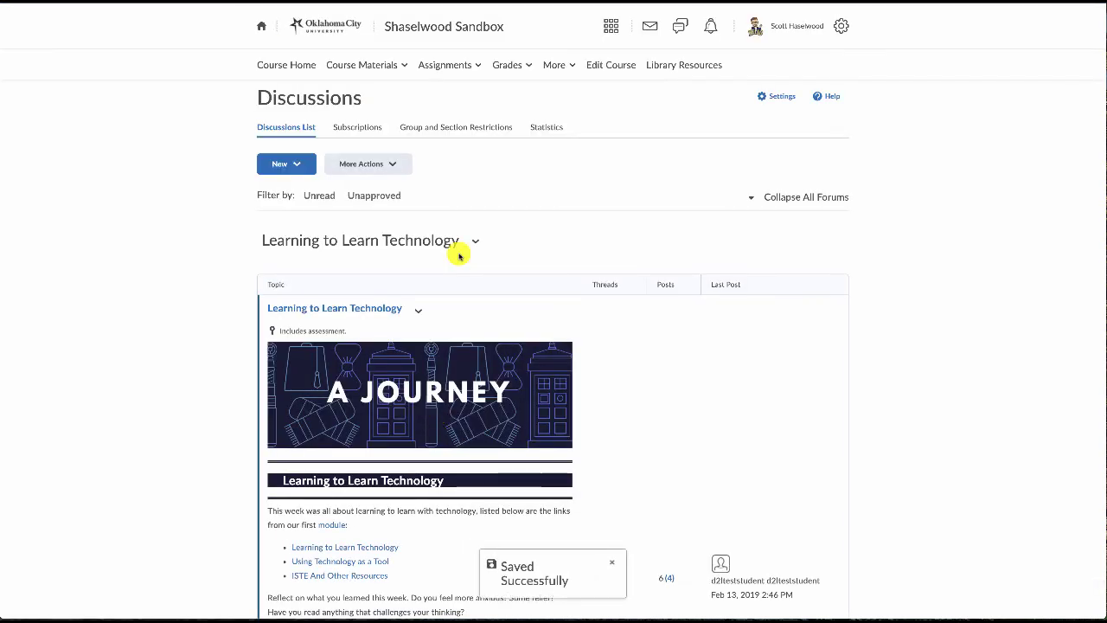
Step: Review the new forum and topic in the discussions list and check the upcoming events on the course home page
{"action": "scroll", "coordinate": [457, 251], "scroll_direction": "down", "scroll_amount": 10}
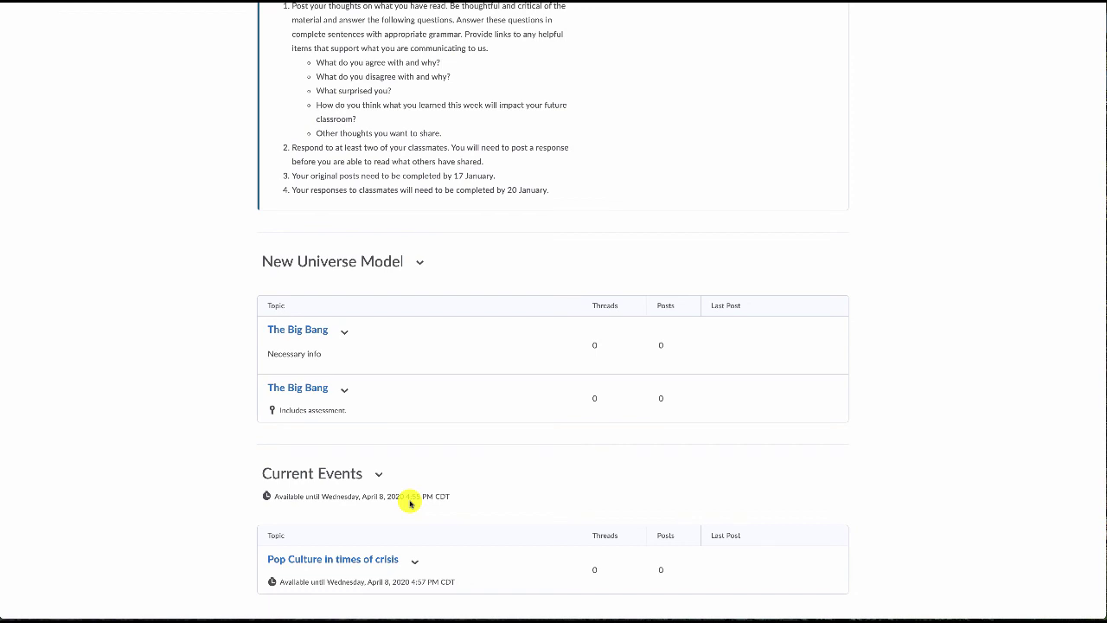
{"action": "scroll", "coordinate": [410, 504], "scroll_direction": "up", "scroll_amount": 10}
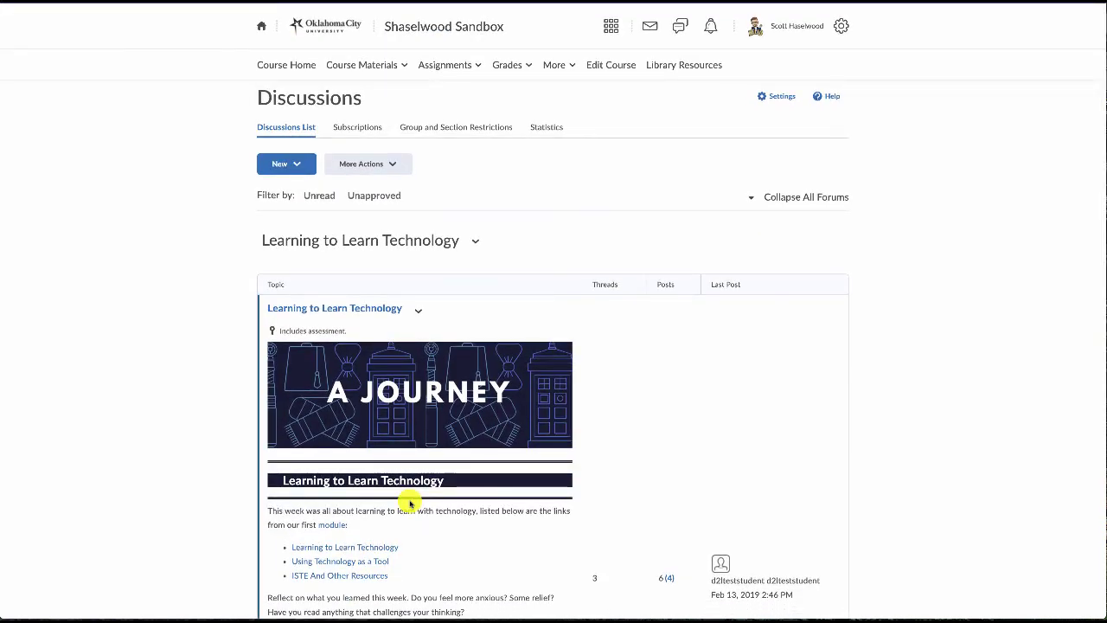
{"action": "left_click", "coordinate": [302, 65]}
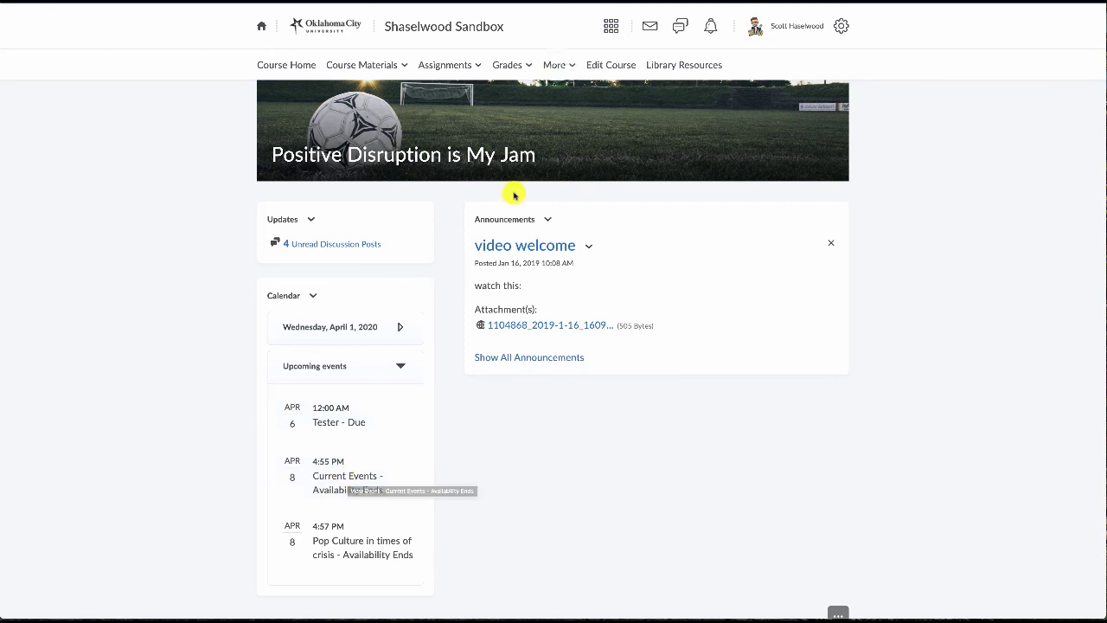
Step: Open the list of additional course tools
{"action": "left_click", "coordinate": [556, 70]}
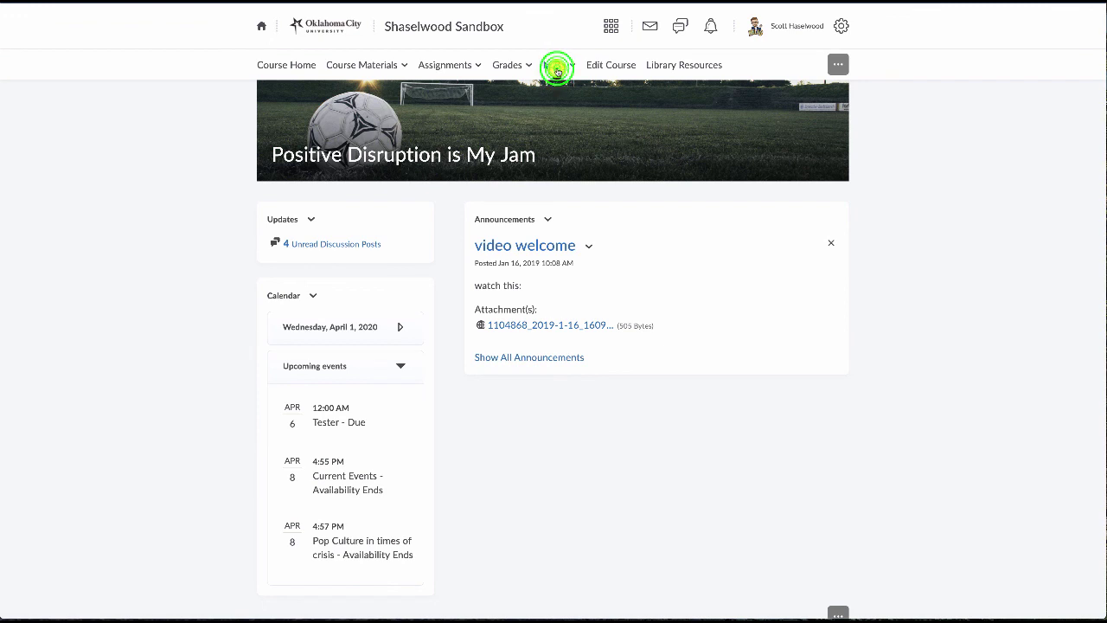